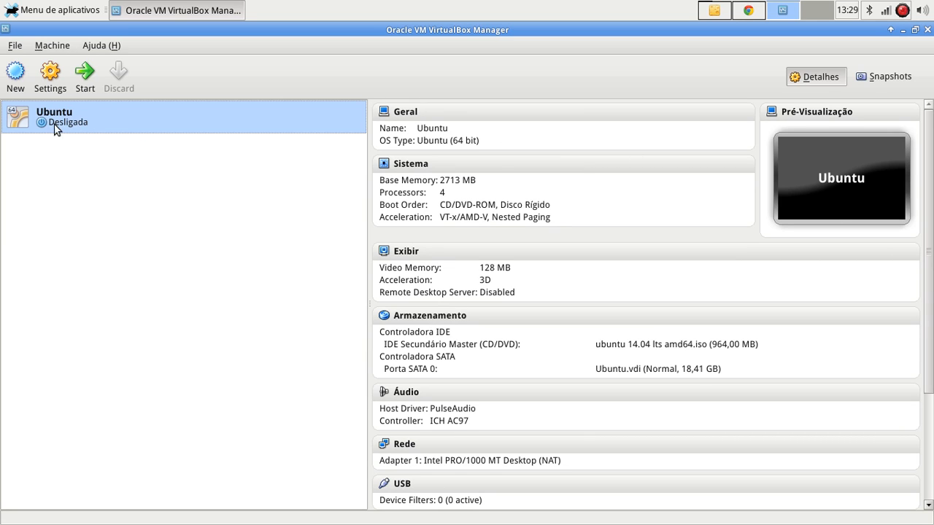
# - Start the Ubuntu virtual machine and dismiss the VirtualBox information messages shown while it boots
pyautogui.click(84, 80)
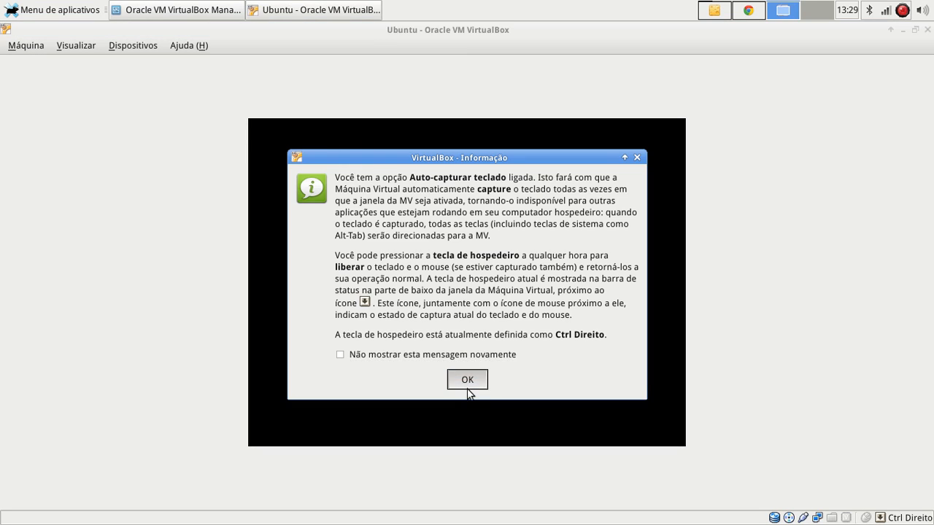
pyautogui.click(467, 380)
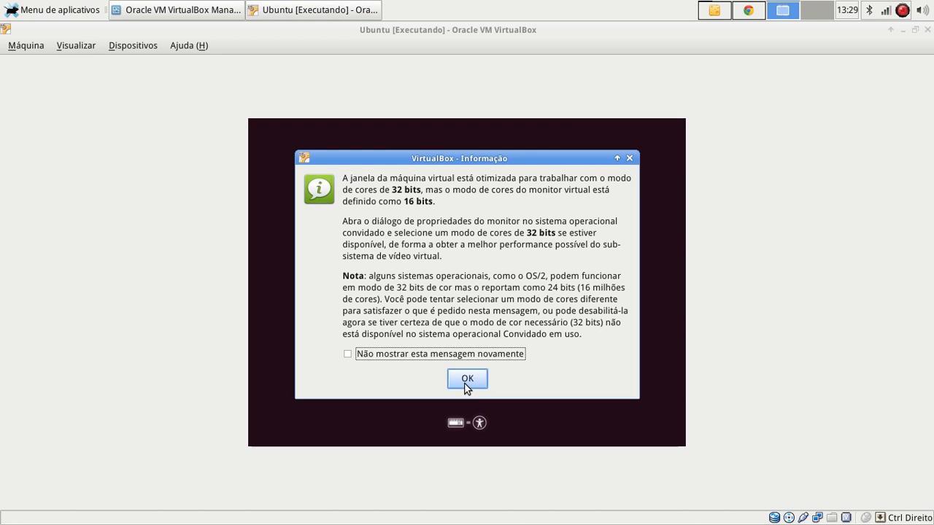
pyautogui.click(466, 385)
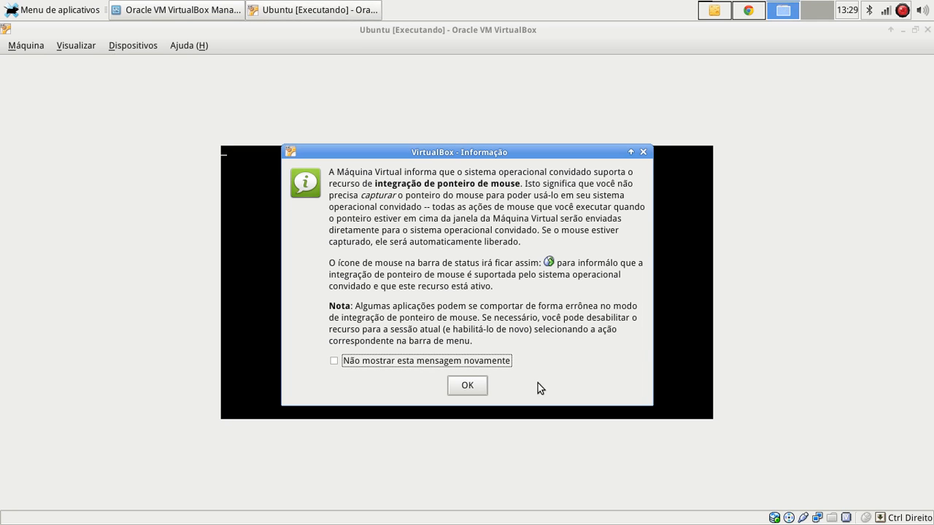
pyautogui.click(468, 384)
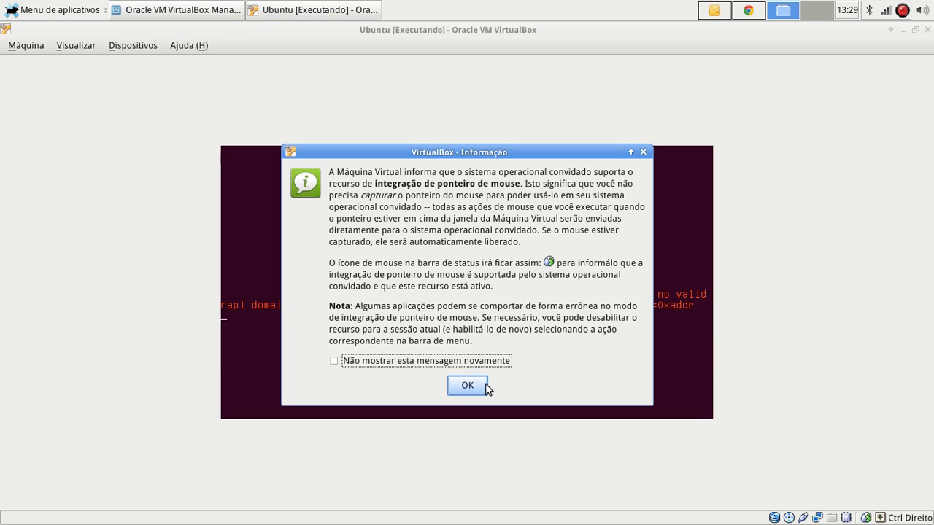
pyautogui.click(468, 386)
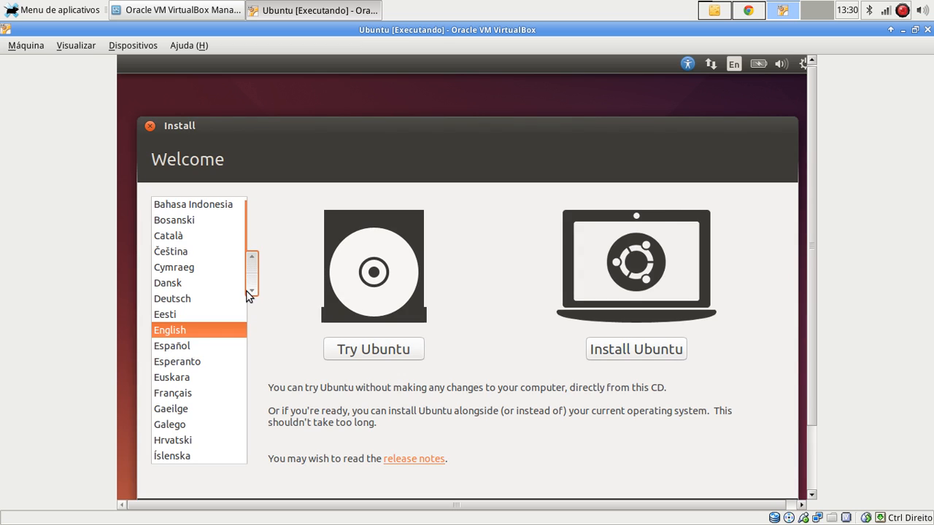
# - Set the installer language to Português do Brasil and choose to install Ubuntu
pyautogui.moveTo(249, 288); pyautogui.dragTo(251, 343)
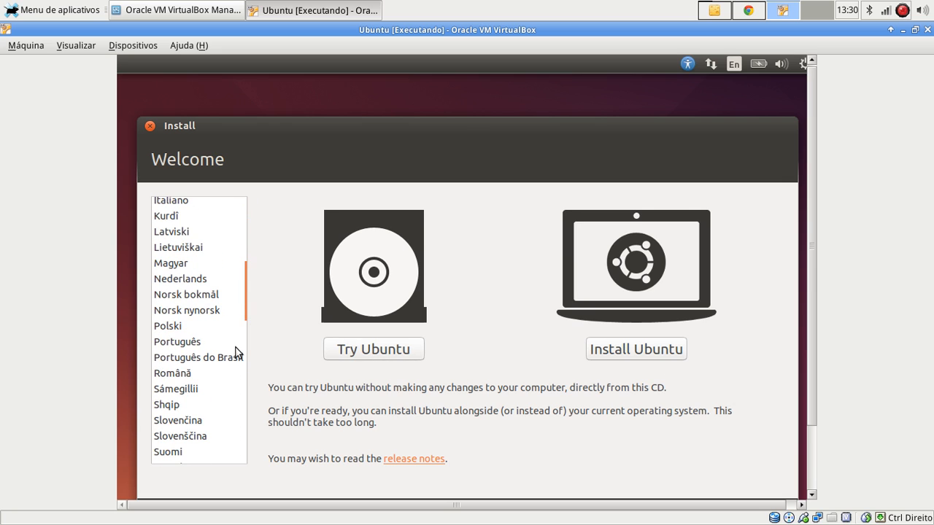
pyautogui.click(212, 359)
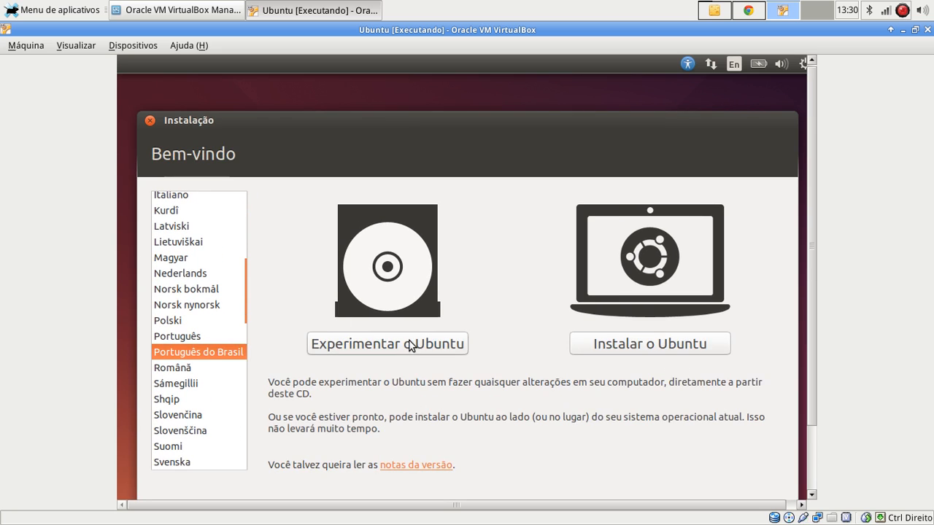
pyautogui.click(622, 351)
pyautogui.click(621, 351)
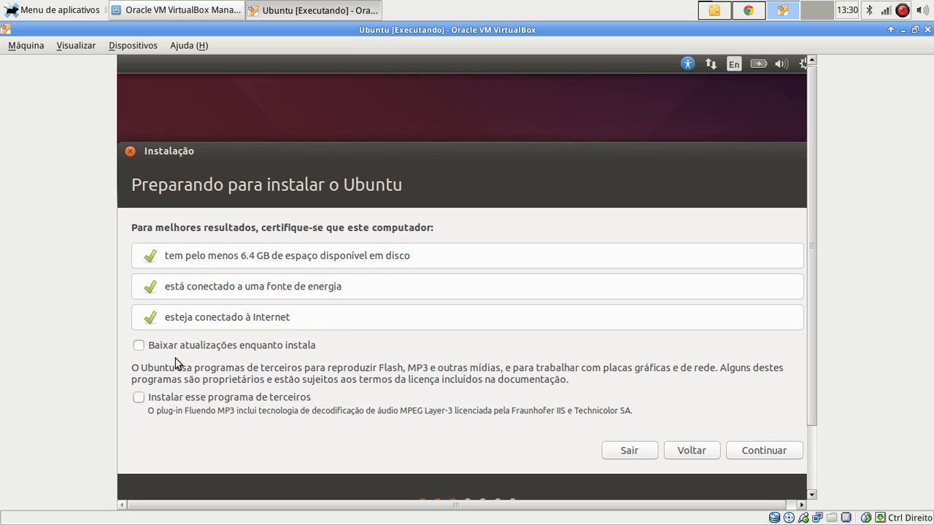
# - Enable installation of third-party software, leave downloading updates during installation off, and continue
pyautogui.click(138, 345)
pyautogui.click(138, 346)
pyautogui.click(139, 346)
pyautogui.click(139, 346)
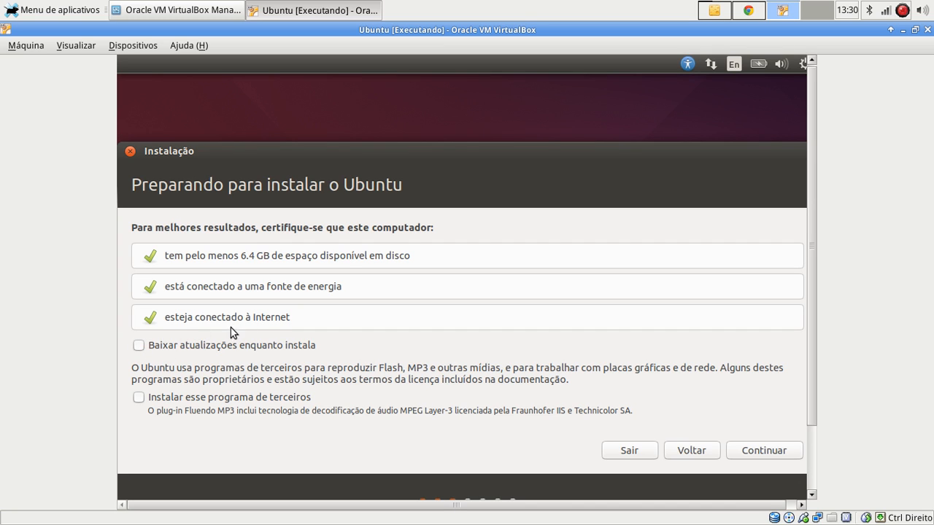
pyautogui.click(140, 400)
pyautogui.moveTo(807, 297); pyautogui.dragTo(811, 351)
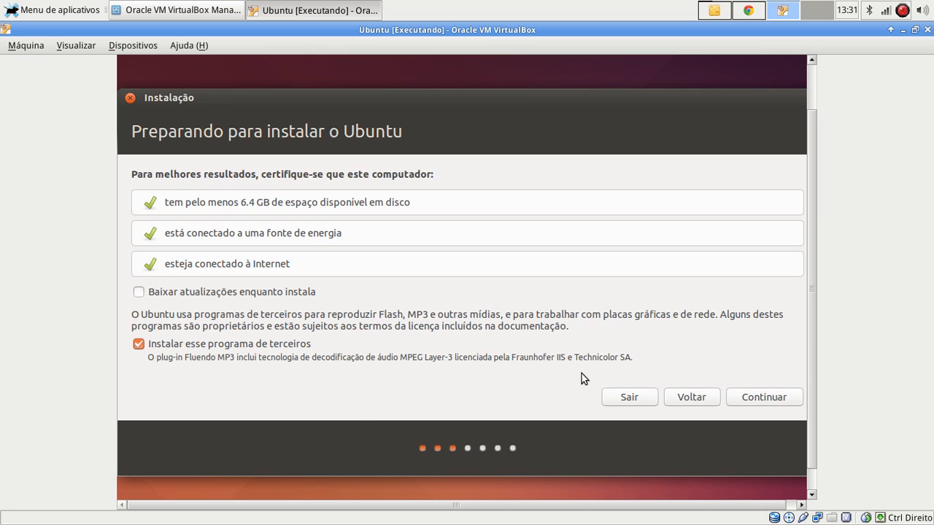
pyautogui.click(754, 396)
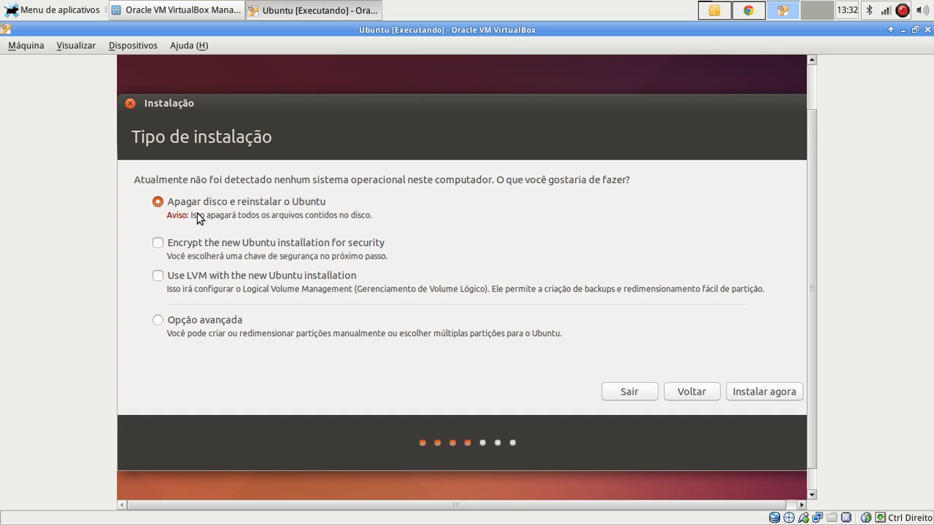
# - Start installing with the option to erase the disk and accept Sao Paulo as the location
pyautogui.click(752, 400)
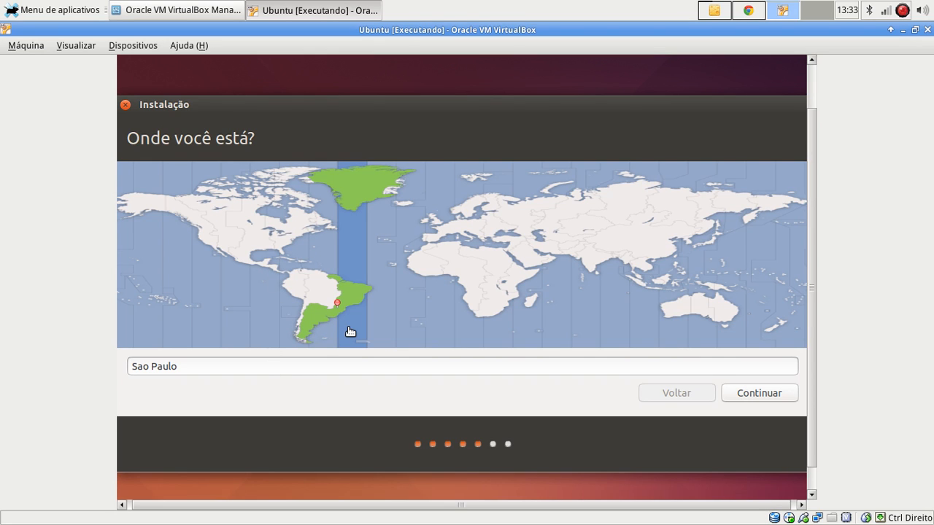
pyautogui.click(739, 399)
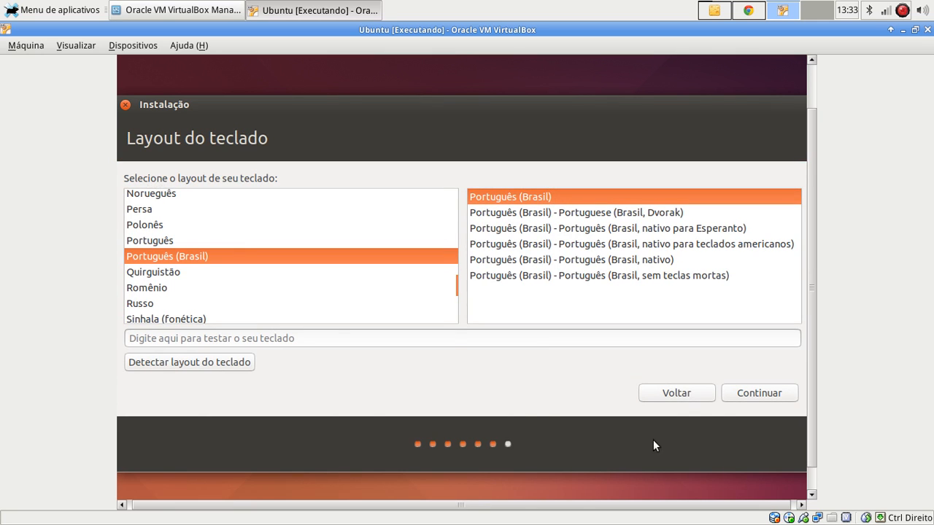
pyautogui.click(684, 393)
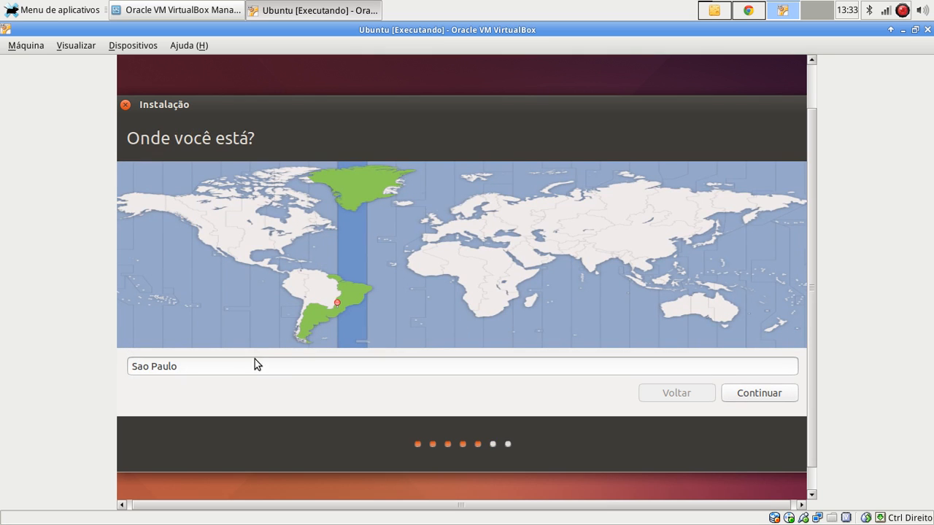
pyautogui.click(772, 395)
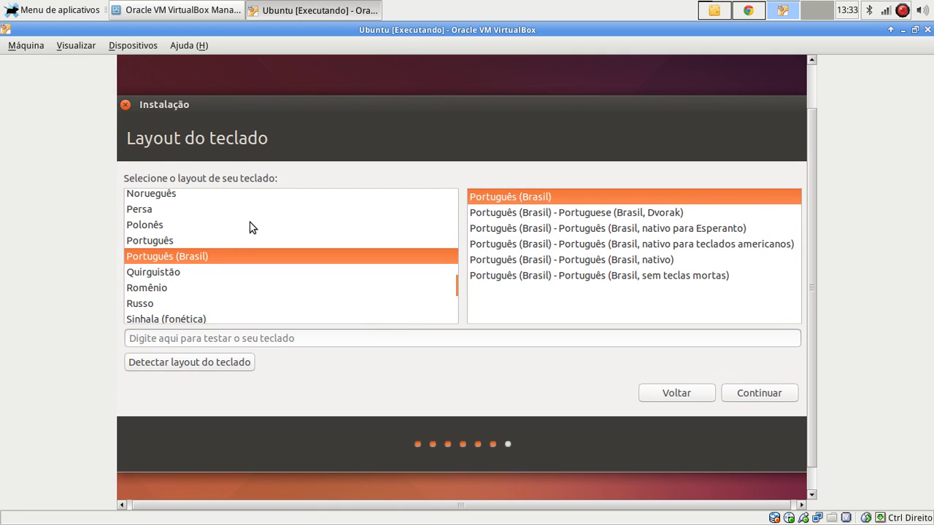
# - Test the Português (Brasil) keyboard layout with "ççççç///" and accept it
pyautogui.click(381, 340)
pyautogui.write('ççççç')
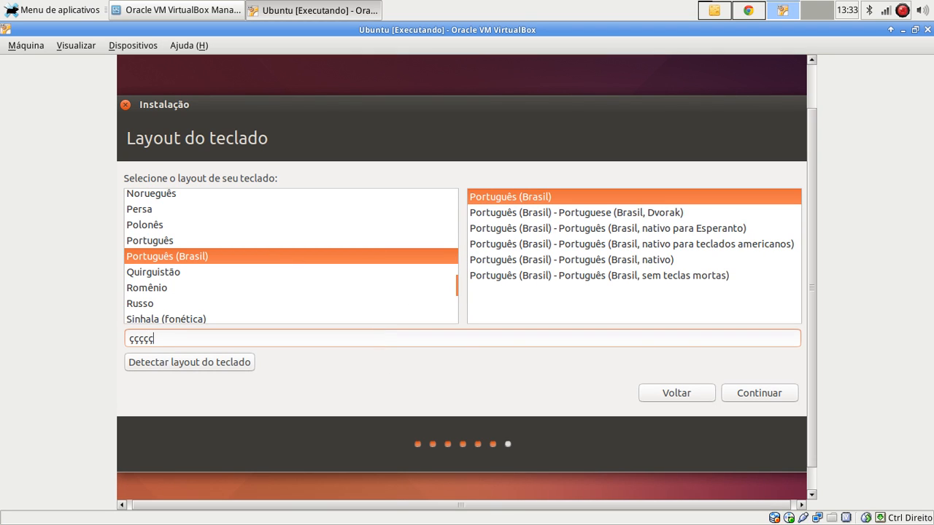
pyautogui.write('///')
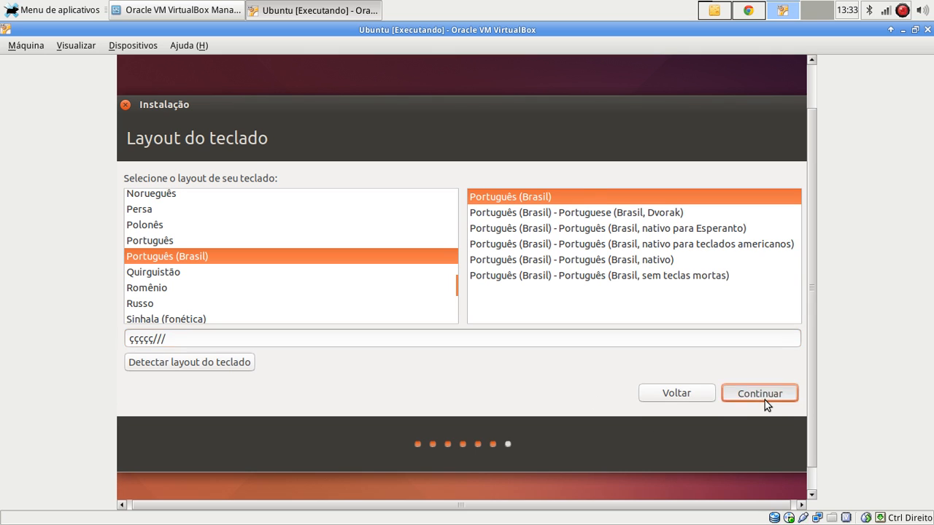
pyautogui.click(765, 399)
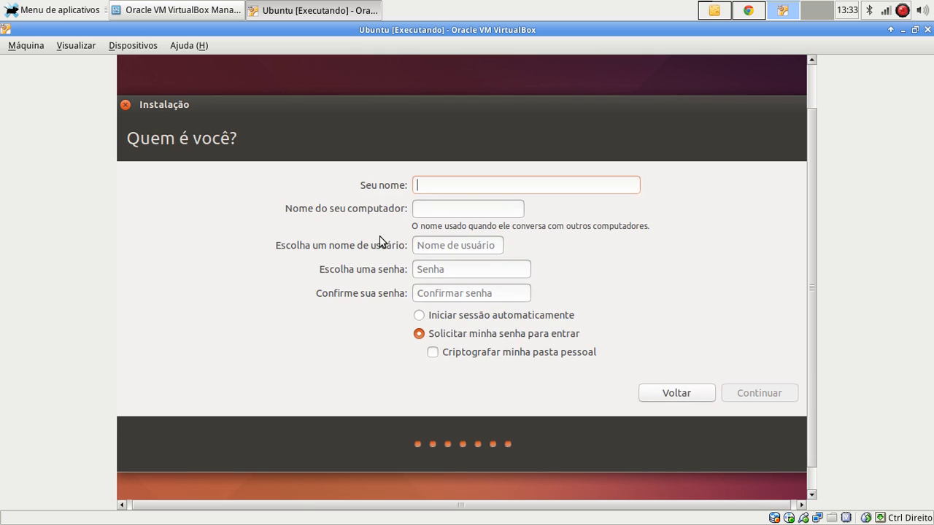
# - Enter "aluno" as the name and set the computer name to aluno-tux4you, keeping the suggested username
pyautogui.write('aluno')
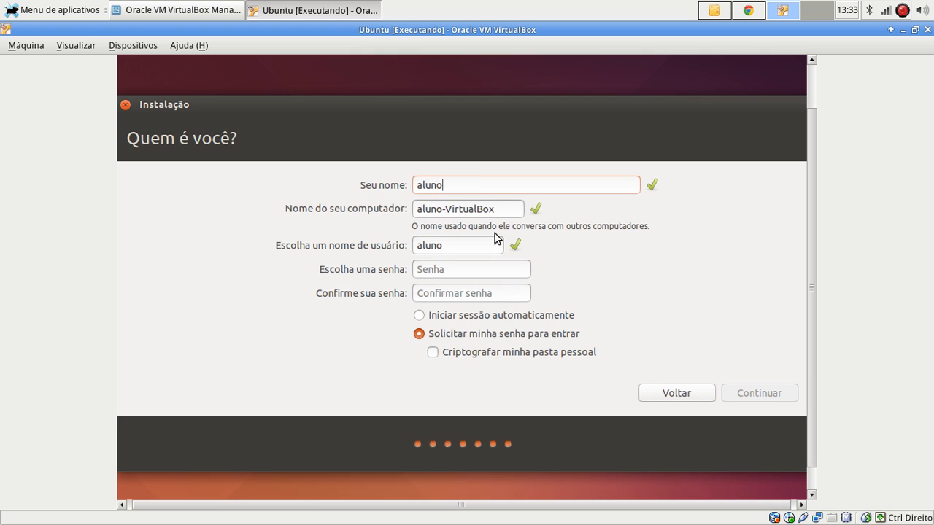
pyautogui.press('Tab')
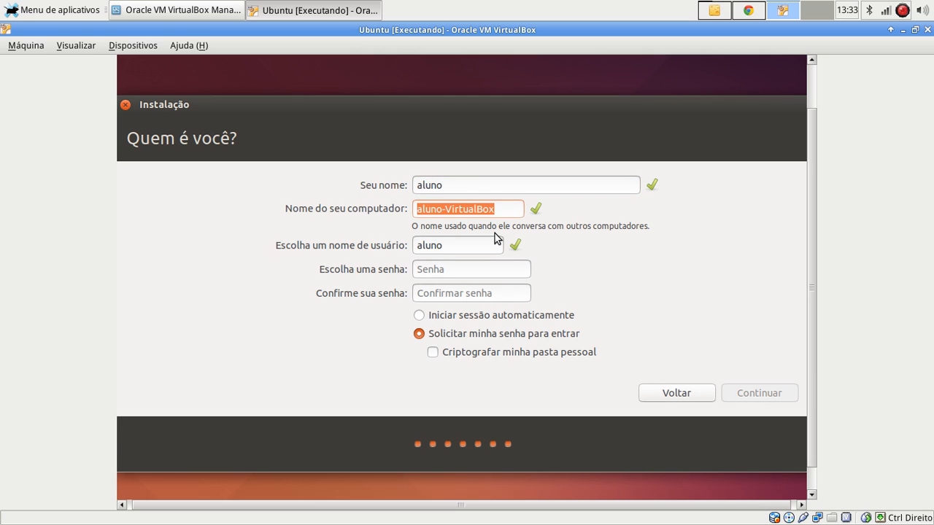
pyautogui.write('aluno-tux4you')
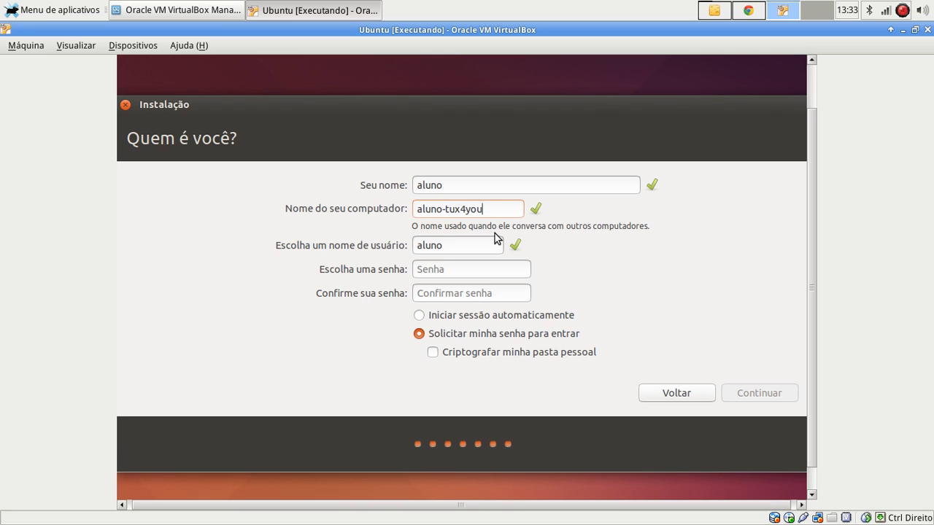
pyautogui.press('Tab')
pyautogui.press('Tab')
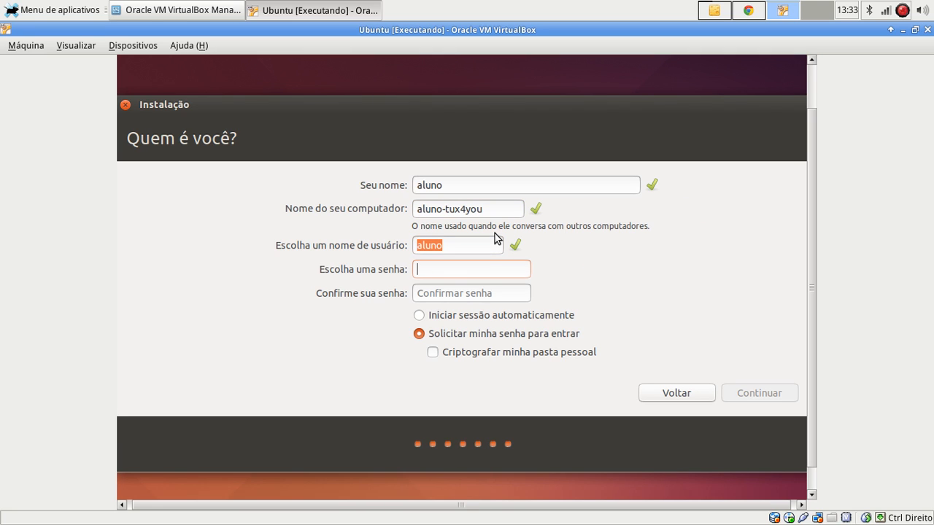
# - Enter the account password and repeat it in the confirmation field
pyautogui.write('*******')
pyautogui.press('Tab')
pyautogui.write('*******')
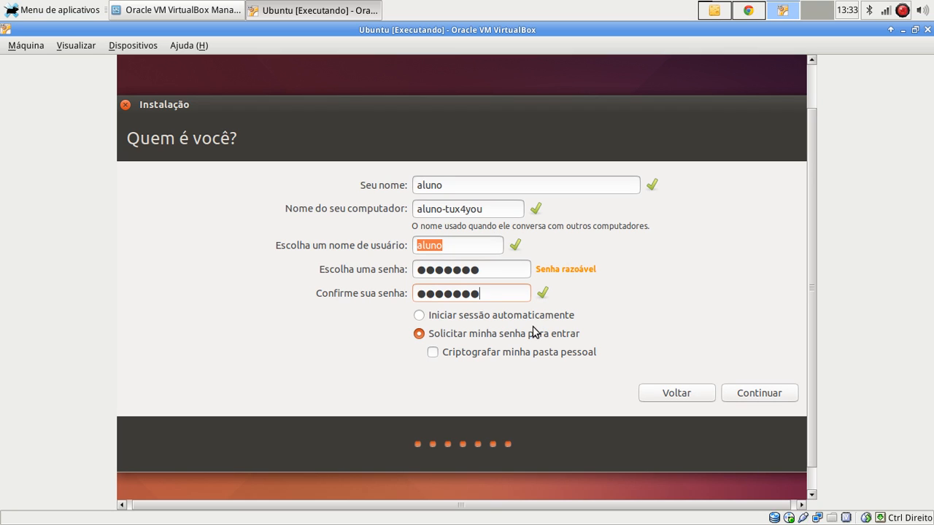
# - Set the account to log in automatically, without encrypting the home folder, and continue the installation
pyautogui.click(490, 319)
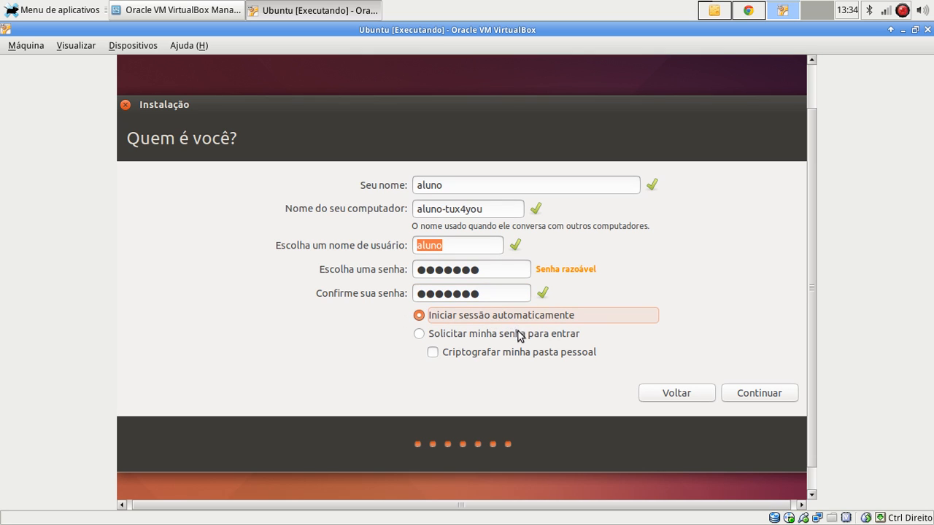
pyautogui.click(482, 338)
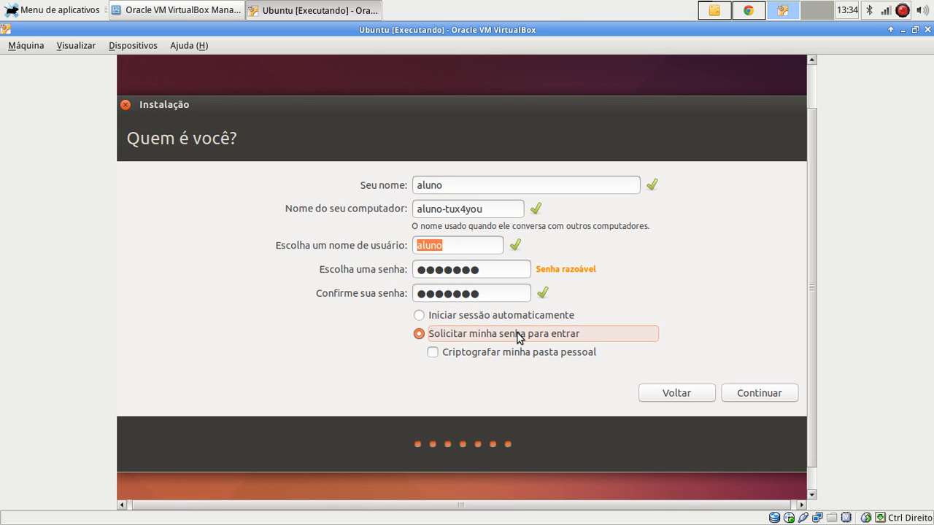
pyautogui.click(450, 357)
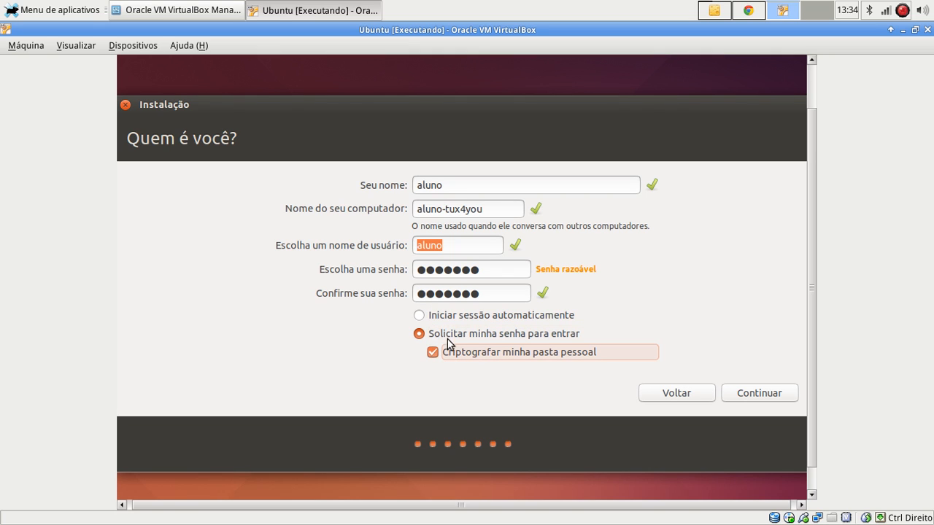
pyautogui.click(521, 359)
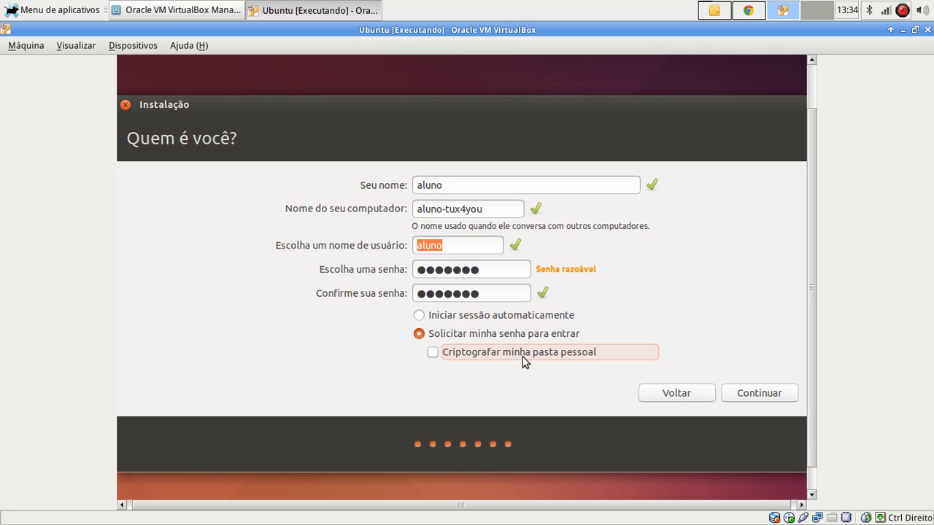
pyautogui.click(494, 318)
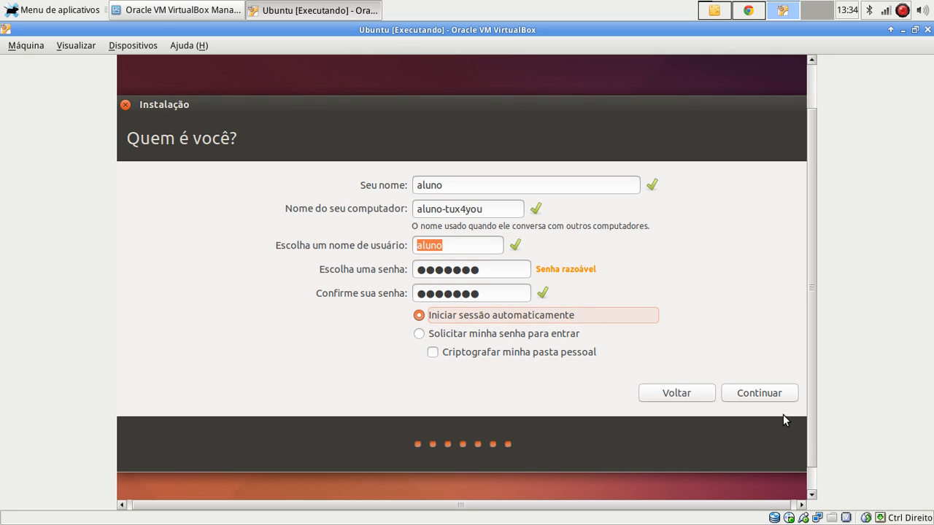
pyautogui.click(772, 397)
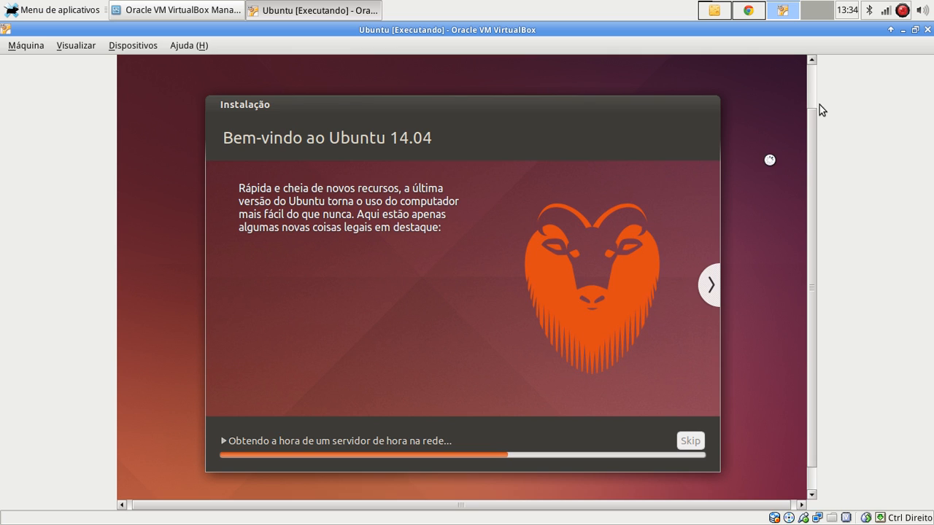
pyautogui.click(903, 11)
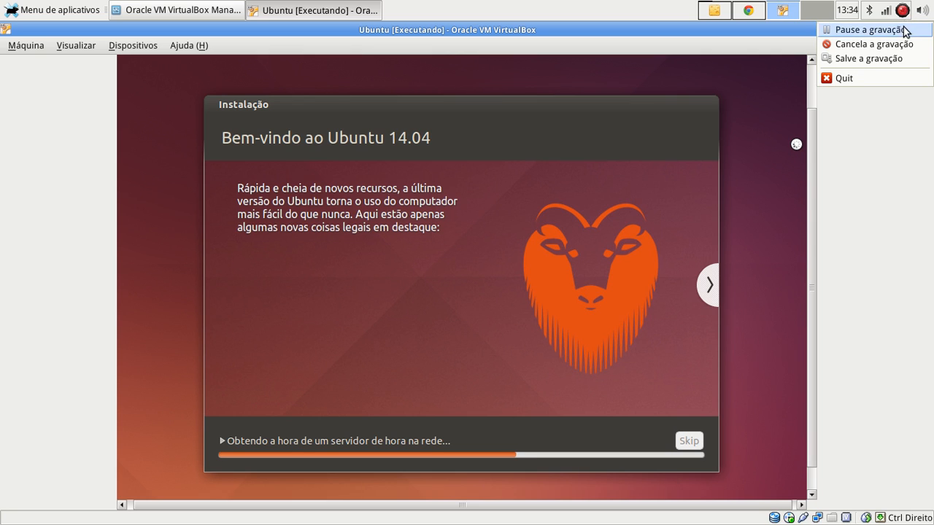
pyautogui.click(903, 29)
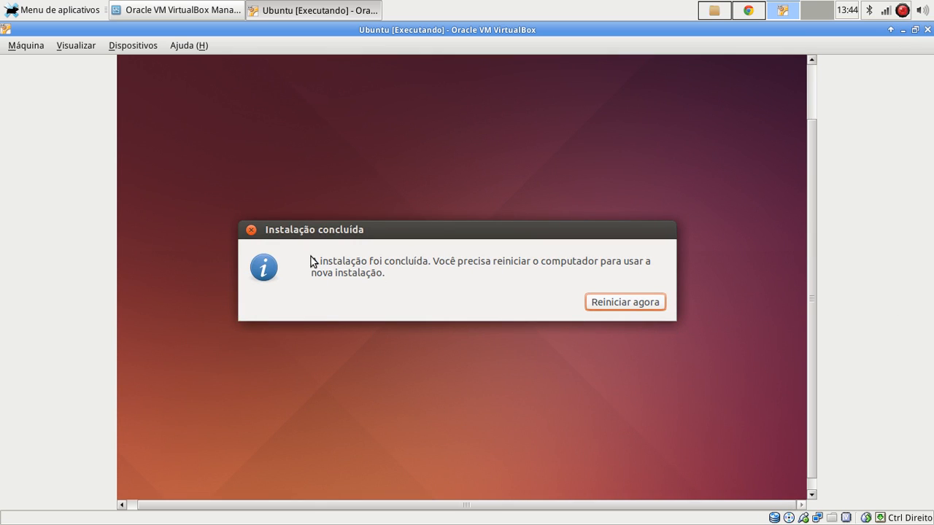
# - Restart the guest to finish the installation, and power off the Ubuntu virtual machine during its boot
pyautogui.click(609, 304)
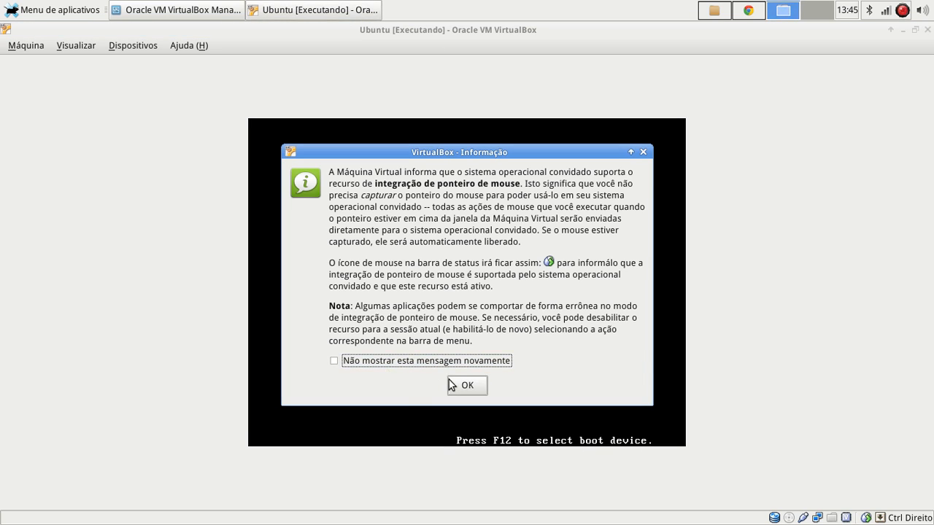
pyautogui.click(450, 385)
pyautogui.click(926, 29)
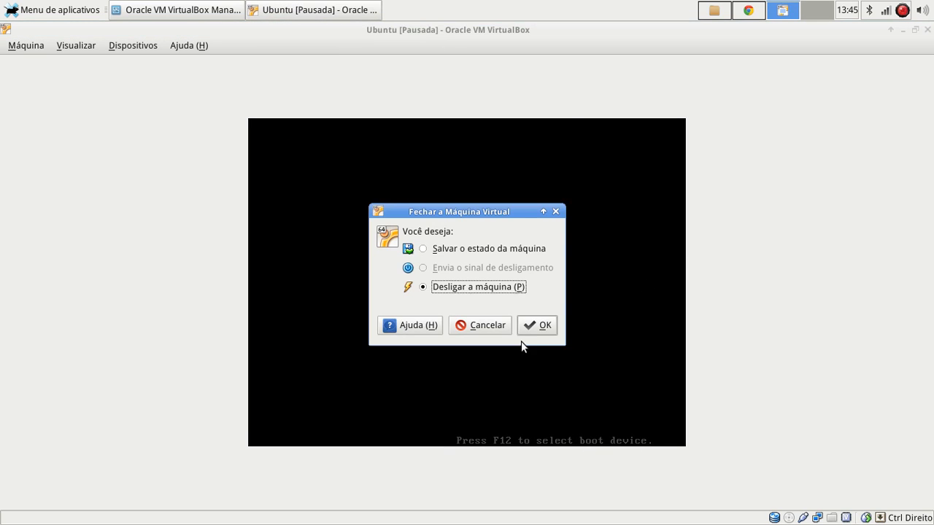
pyautogui.click(537, 326)
pyautogui.click(172, 10)
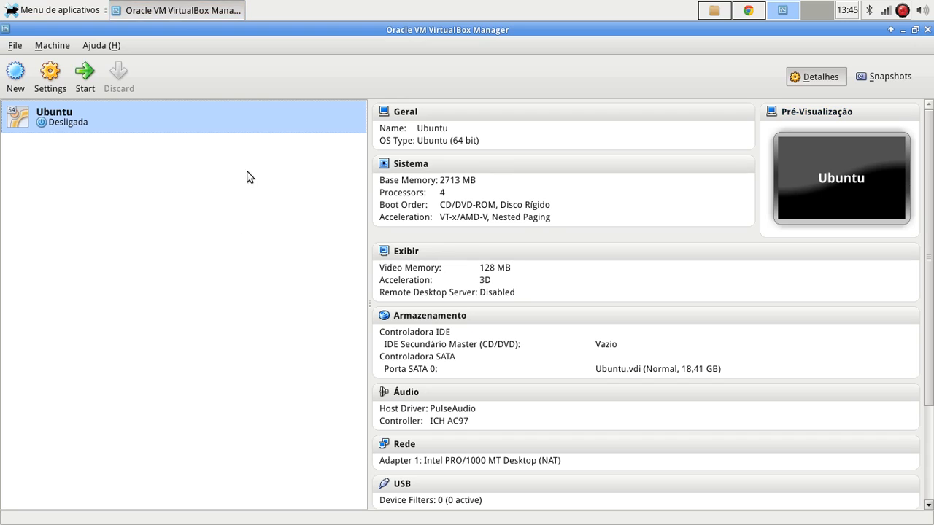
# - Move Disco Rígido above CD/DVD-ROM in the Ubuntu machine's boot order, review its storage devices, and save the settings
pyautogui.rightClick(155, 117)
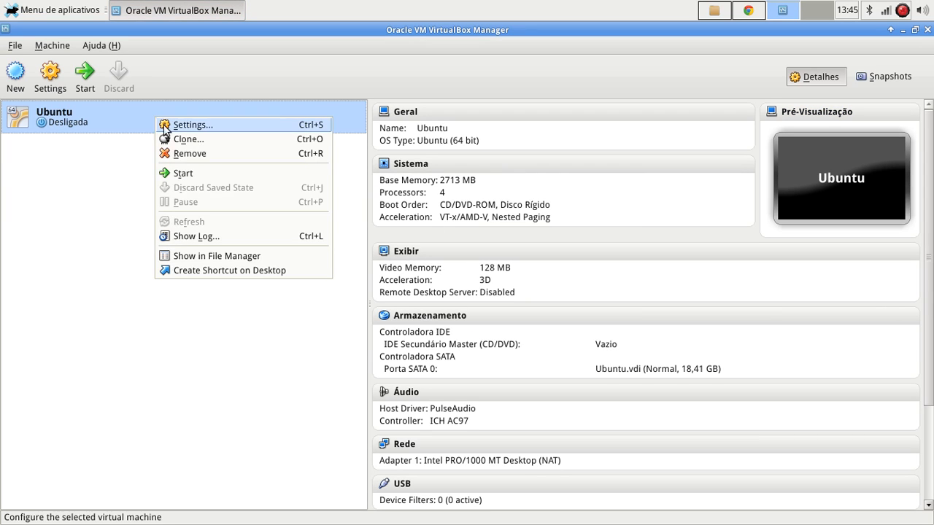
pyautogui.click(58, 90)
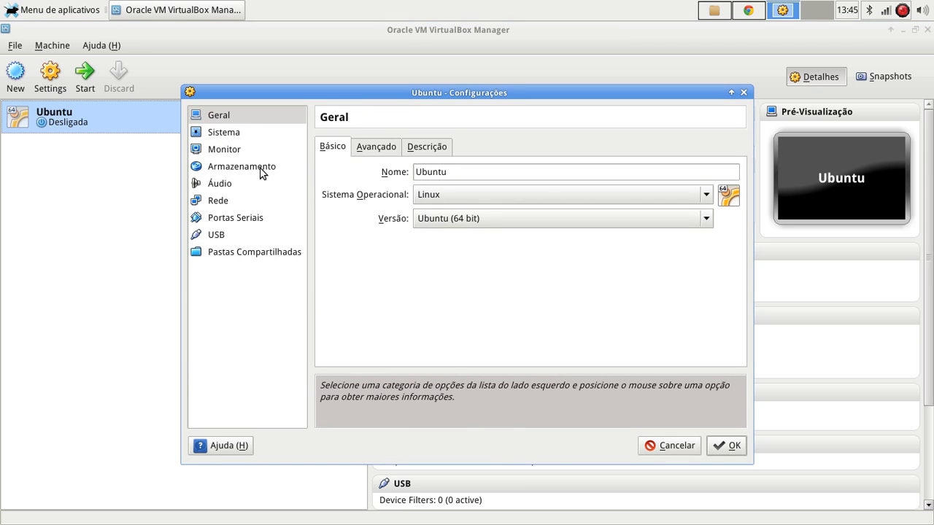
pyautogui.click(261, 172)
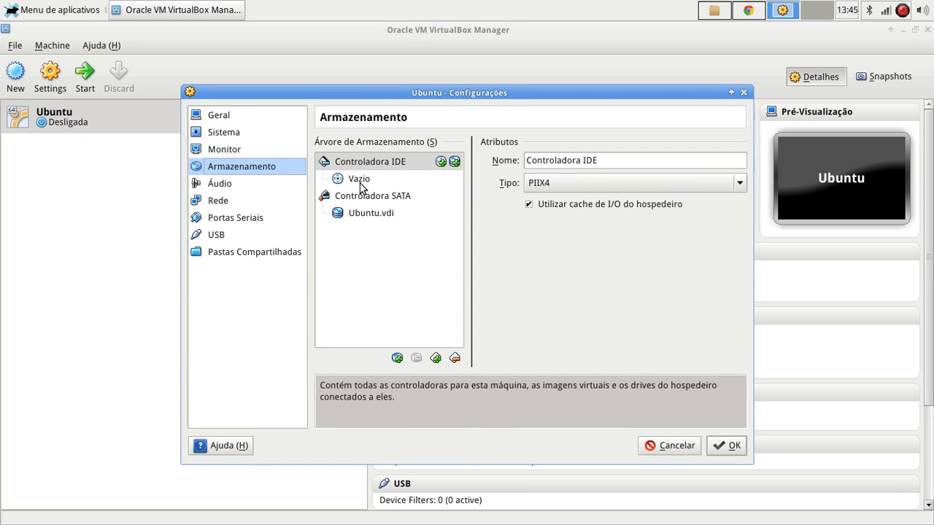
pyautogui.click(223, 136)
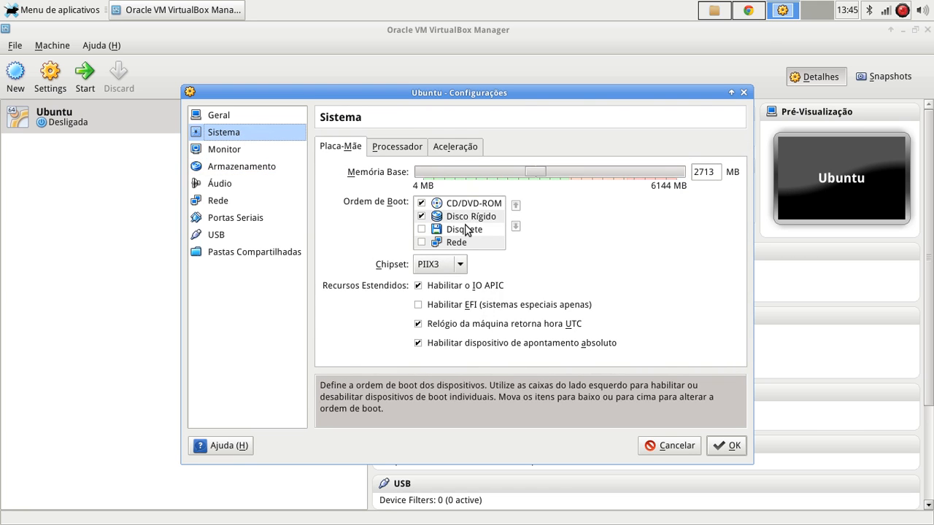
pyautogui.click(469, 216)
pyautogui.click(514, 205)
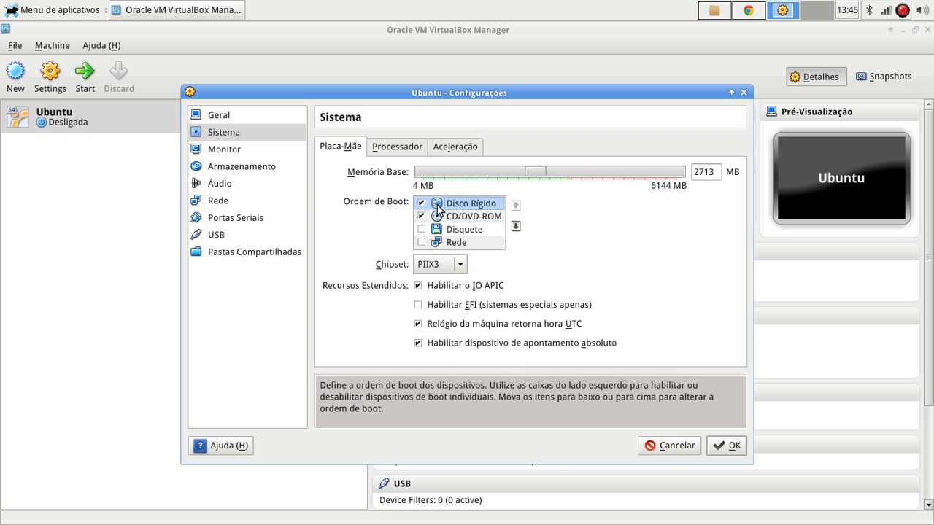
pyautogui.click(239, 169)
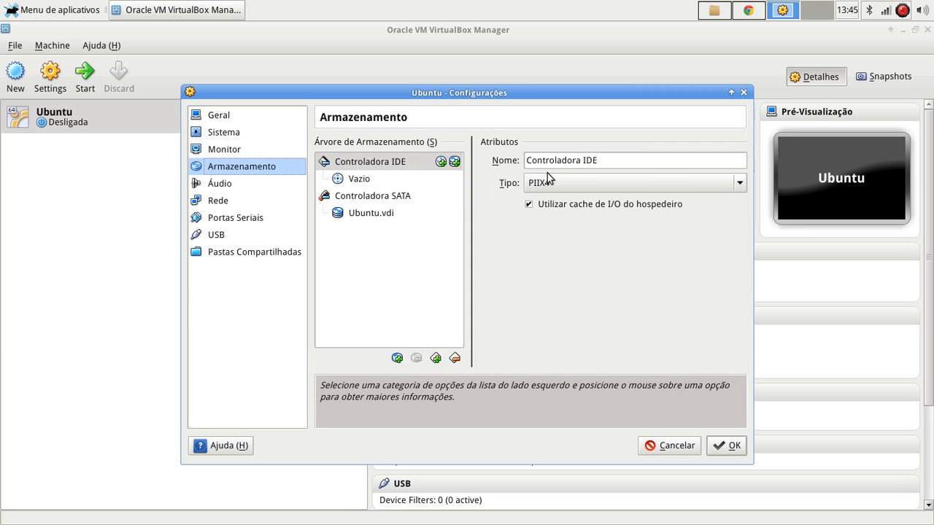
pyautogui.click(731, 444)
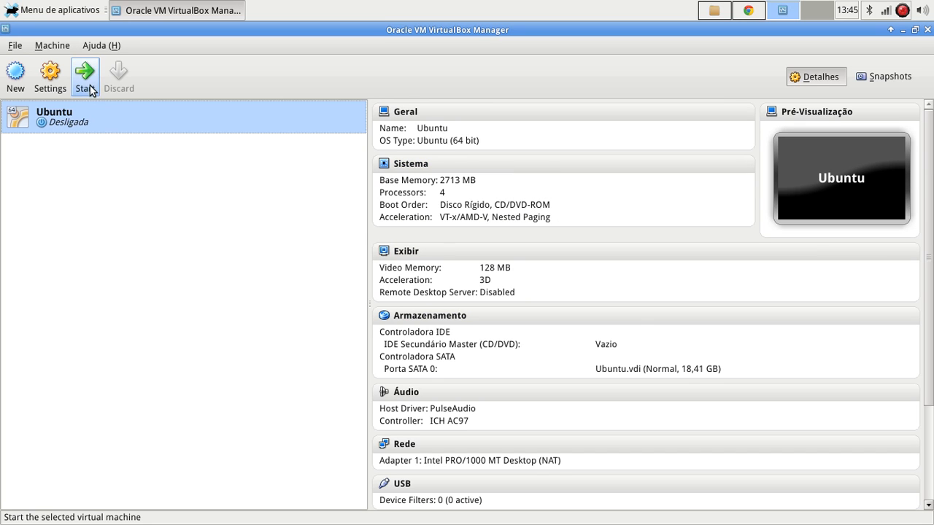
# - Start the Ubuntu virtual machine and dismiss the keyboard auto-capture notice
pyautogui.click(86, 85)
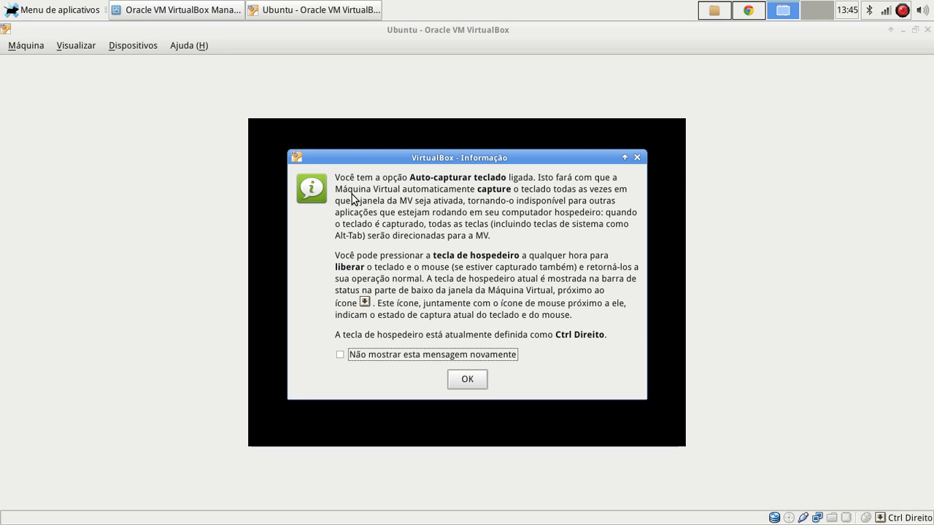
pyautogui.click(472, 382)
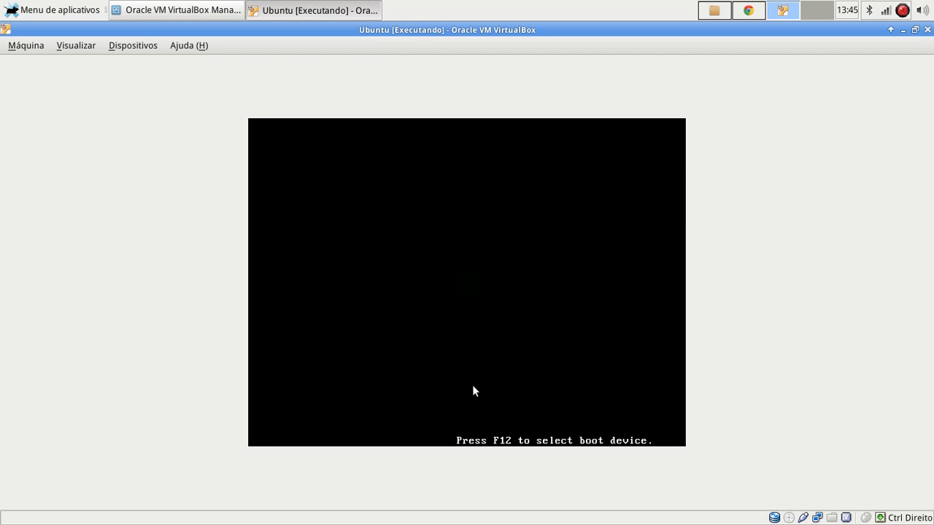